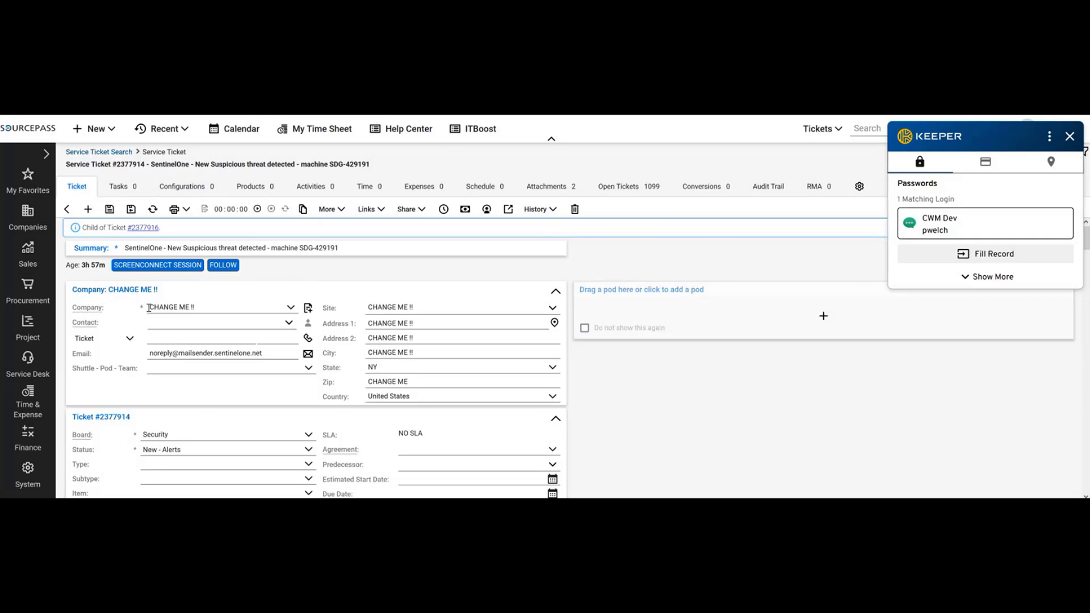
# Scroll through the SentinelOne threat ticket's Company and Ticket sections, which still show company CHANGE ME !!
pyautogui.scroll(-3, 471, 273)
pyautogui.scroll(3, 471, 295)
pyautogui.scroll(-1, 469, 324)
pyautogui.scroll(-3, 380, 315)
pyautogui.scroll(2, 358, 274)
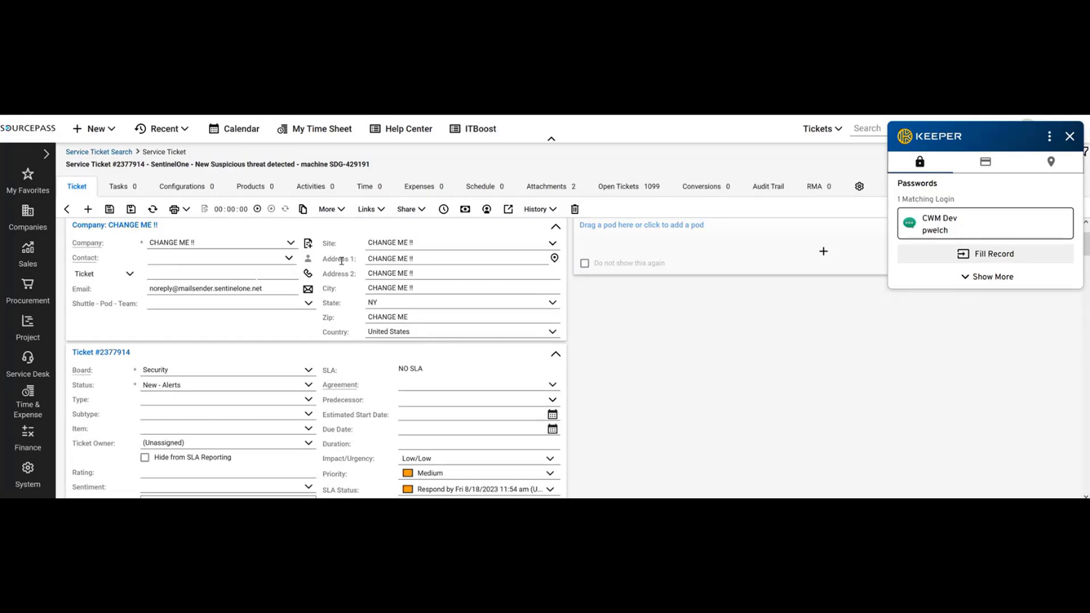
pyautogui.scroll(-2, 339, 331)
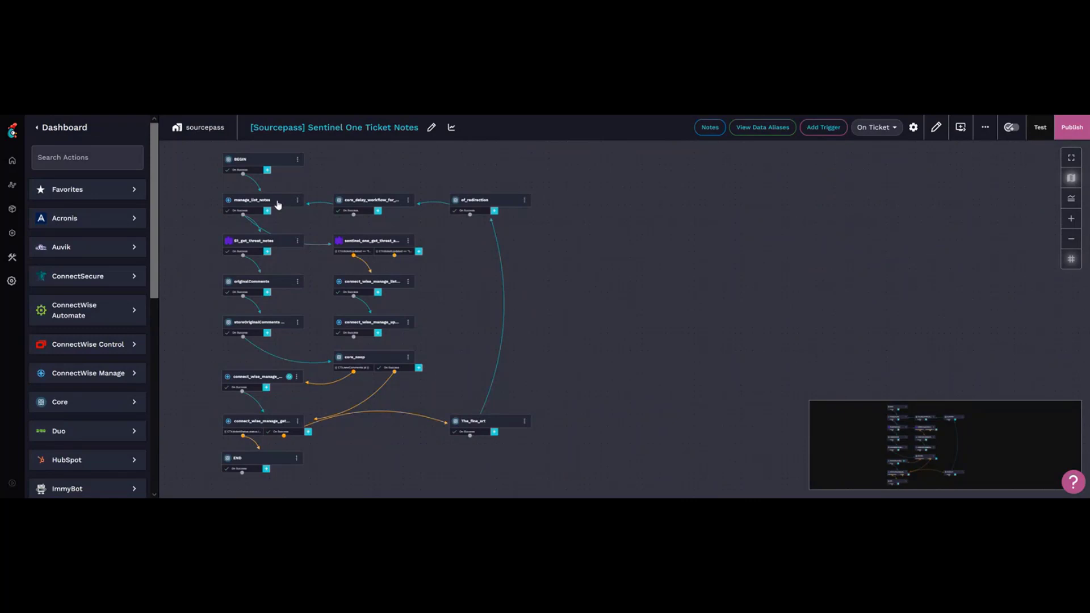
# Open the manage_list_notes step's settings and zoom into the workflow canvas
pyautogui.click(278, 205)
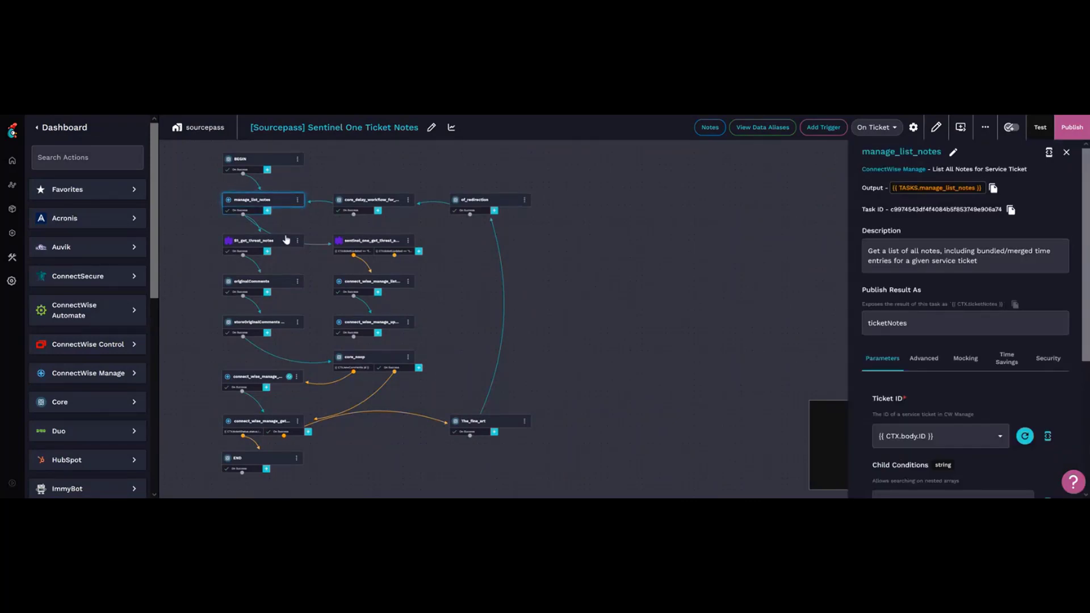
pyautogui.scroll(2, 301, 222)
pyautogui.scroll(3, 304, 223)
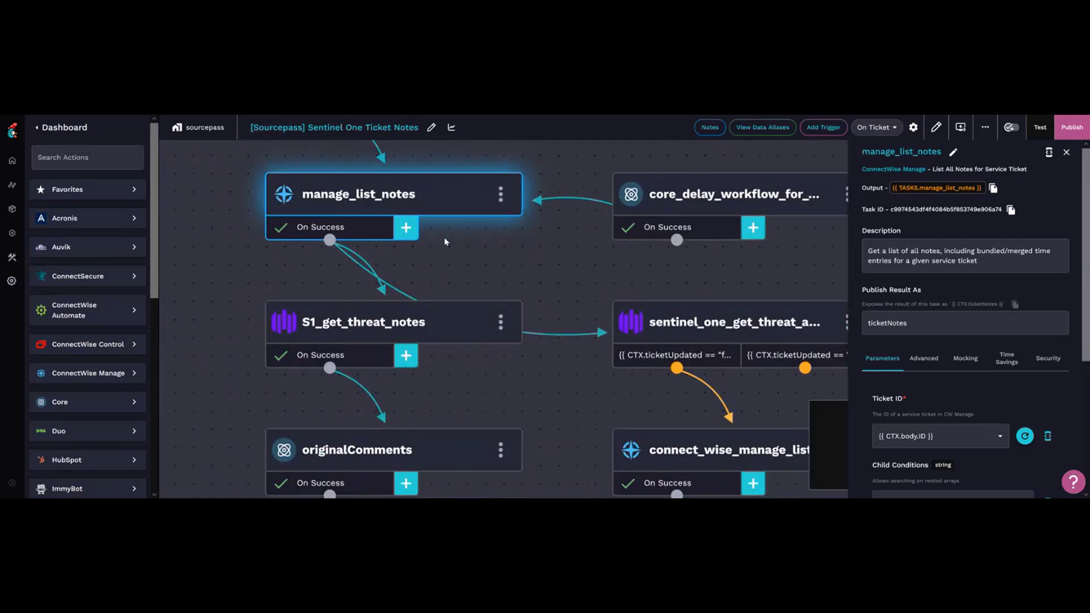
pyautogui.scroll(-2, 446, 242)
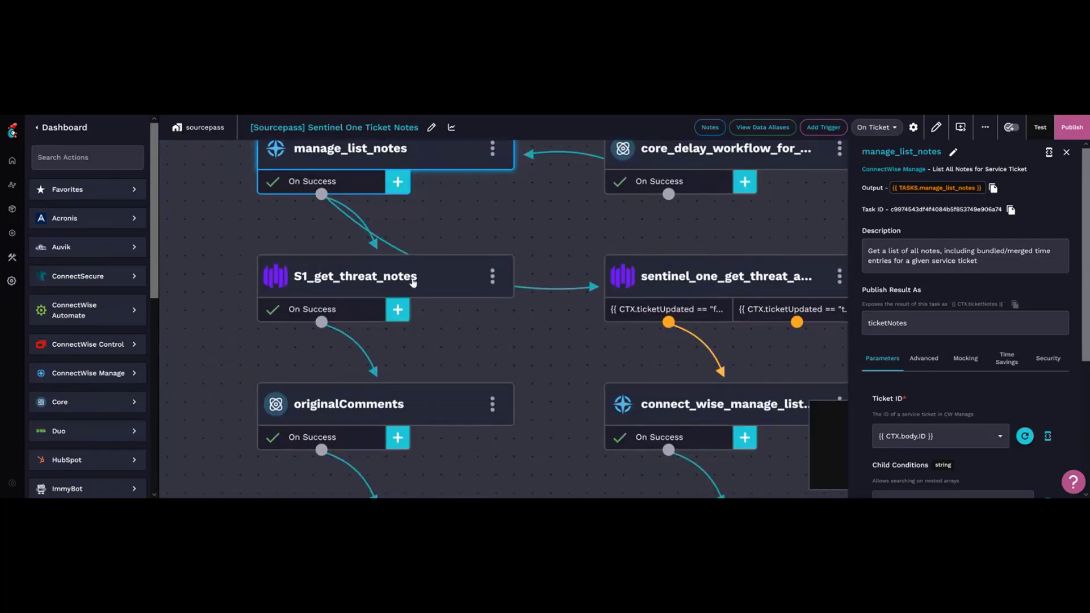
# Inspect S1_get_threat_notes: GET to threats/{{ CTX.parseThreatID[0] }}/notes, API v2.1, pagination on
pyautogui.click(413, 282)
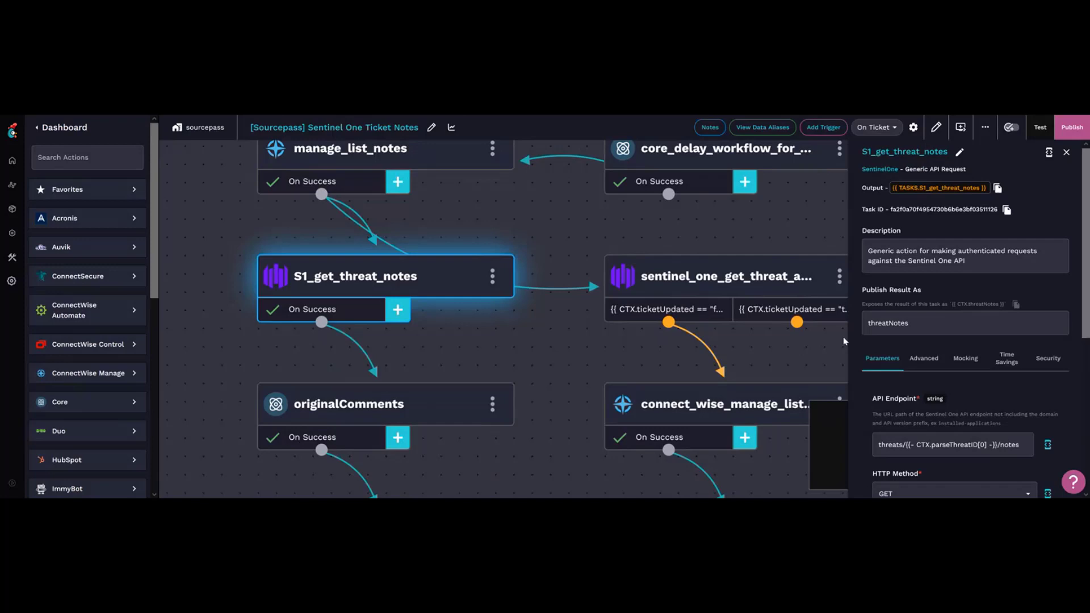
pyautogui.scroll(-3, 1067, 295)
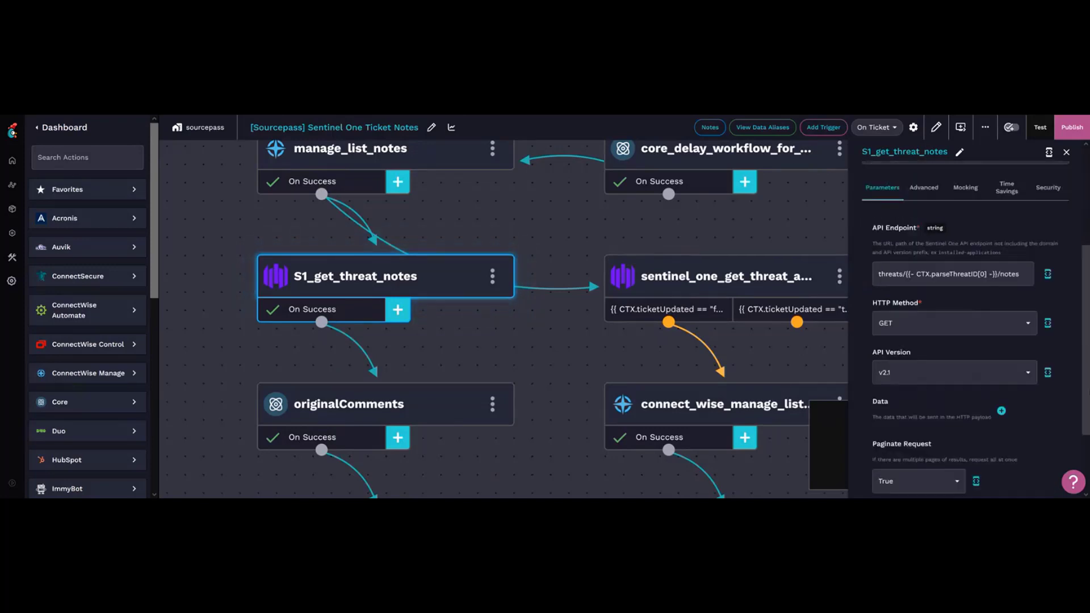
pyautogui.scroll(-1, 881, 285)
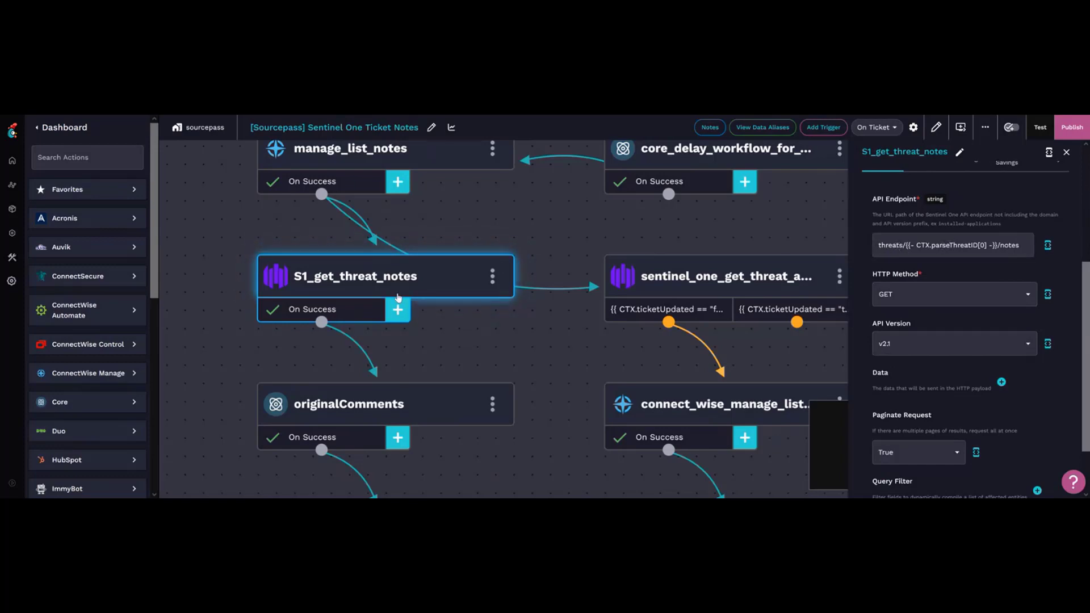
pyautogui.scroll(-1, 527, 344)
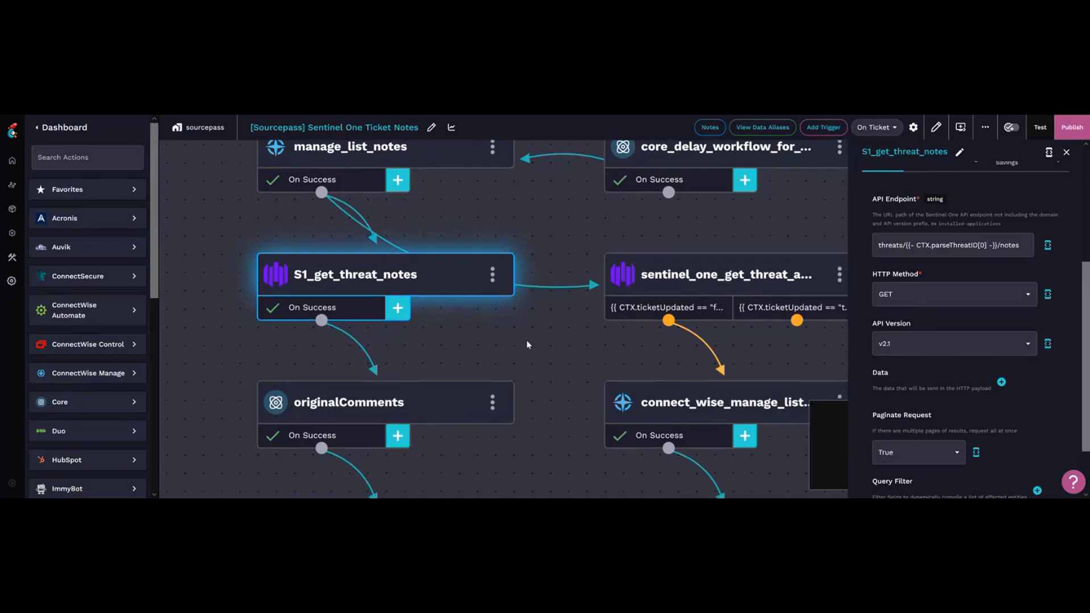
pyautogui.scroll(-2, 527, 344)
pyautogui.scroll(-3, 579, 341)
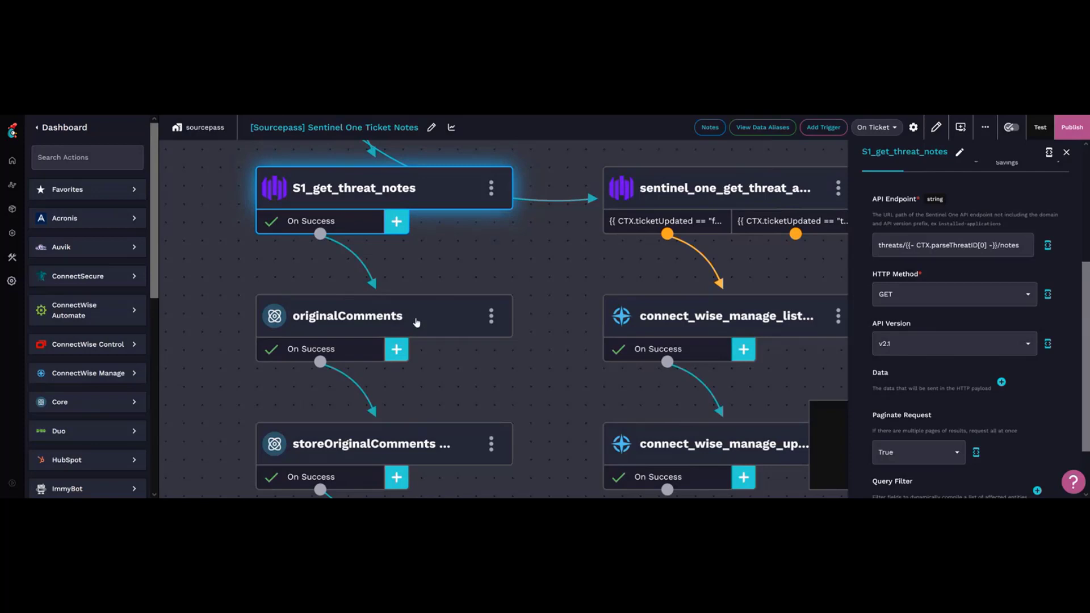
pyautogui.scroll(-3, 523, 335)
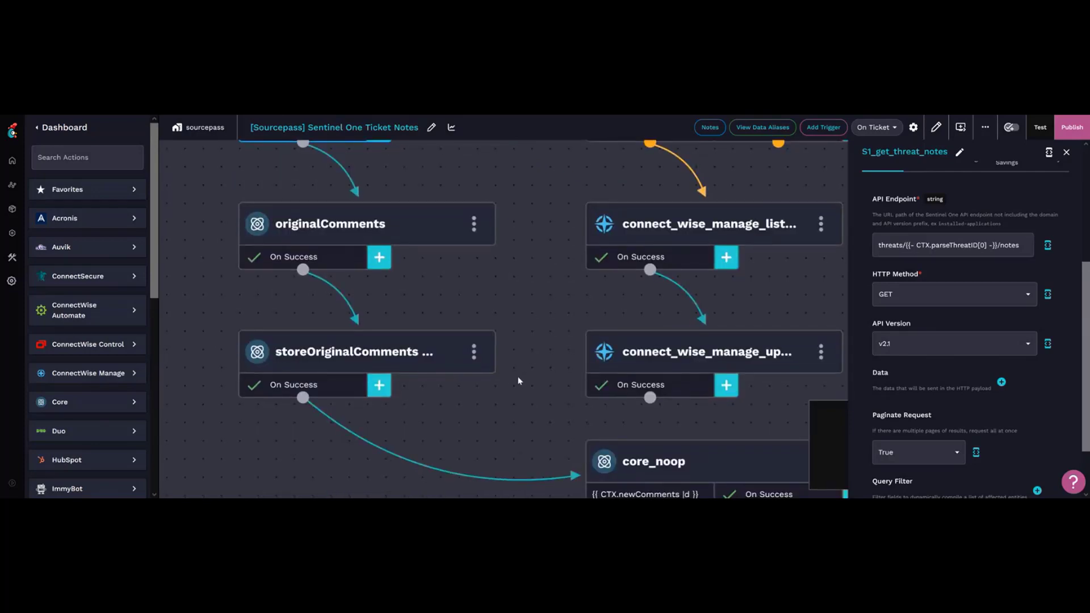
pyautogui.moveTo(516, 377); pyautogui.dragTo(492, 346)
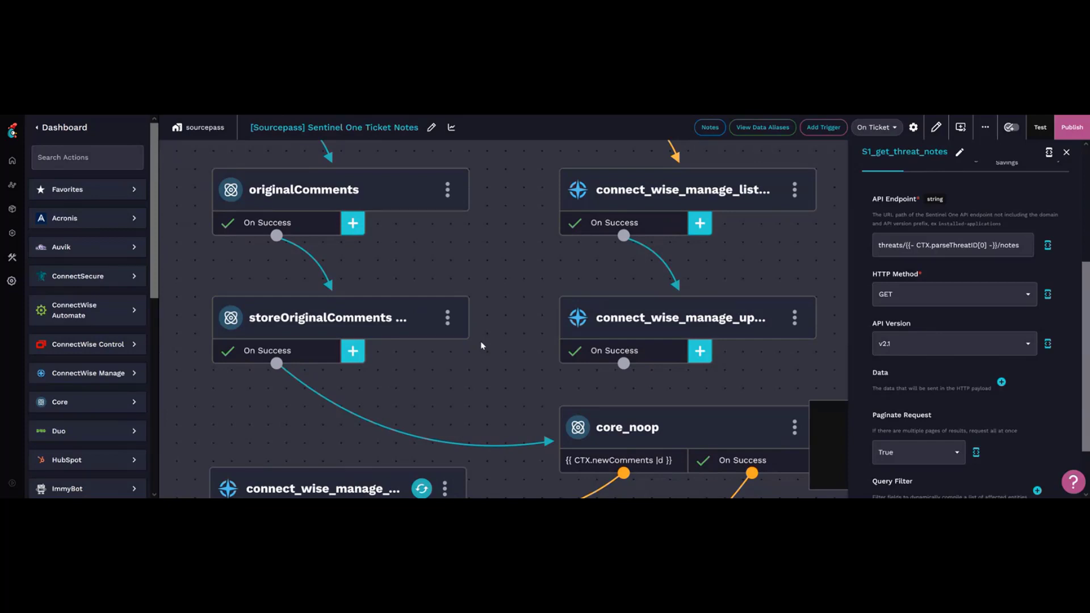
pyautogui.scroll(-5, 503, 370)
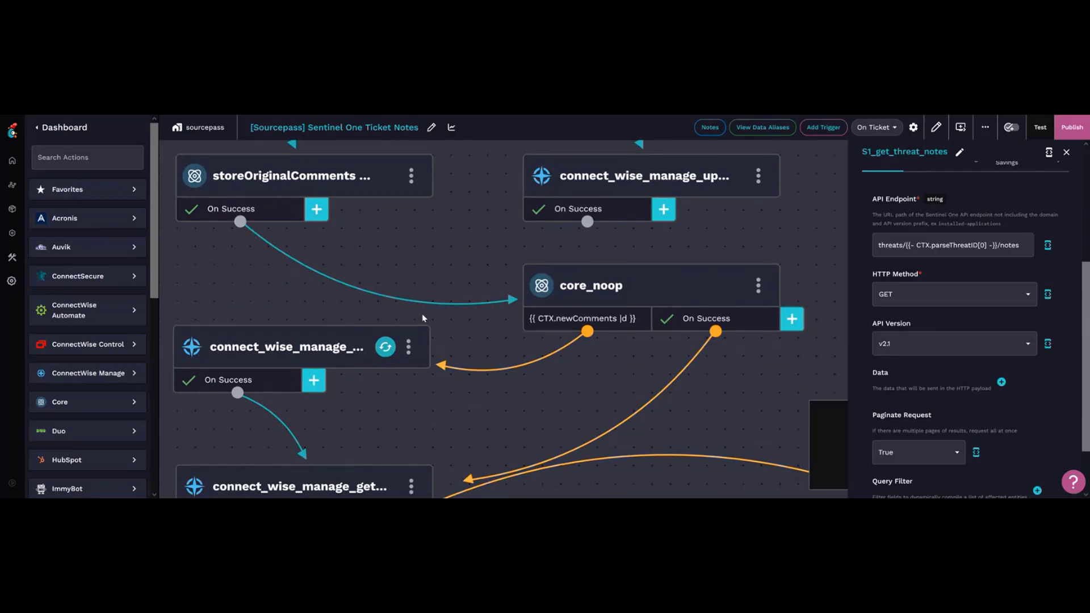
pyautogui.moveTo(419, 320); pyautogui.dragTo(476, 303)
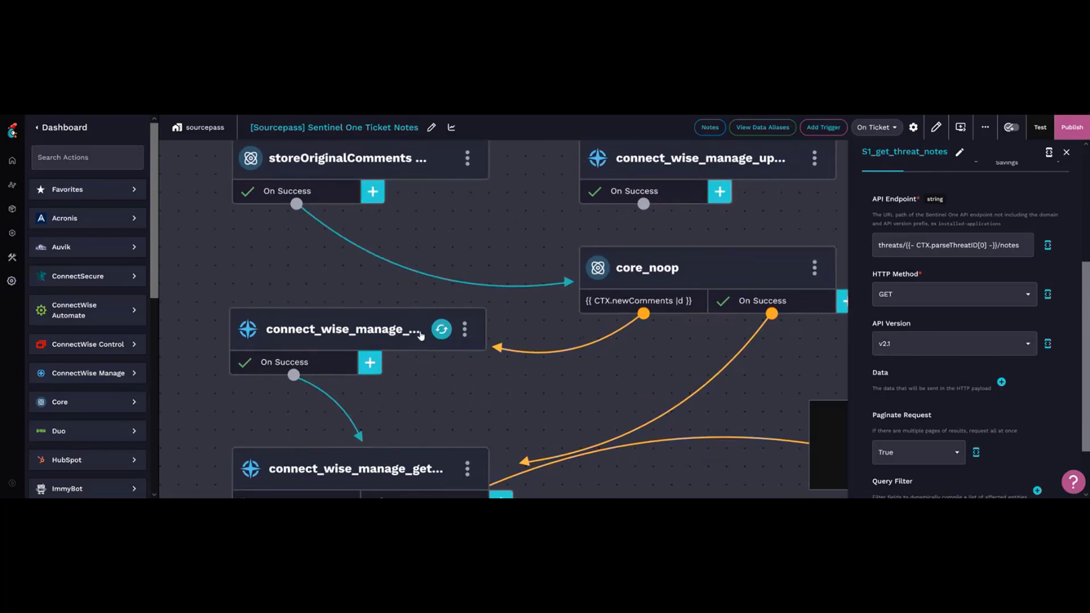
pyautogui.moveTo(511, 411); pyautogui.dragTo(505, 303)
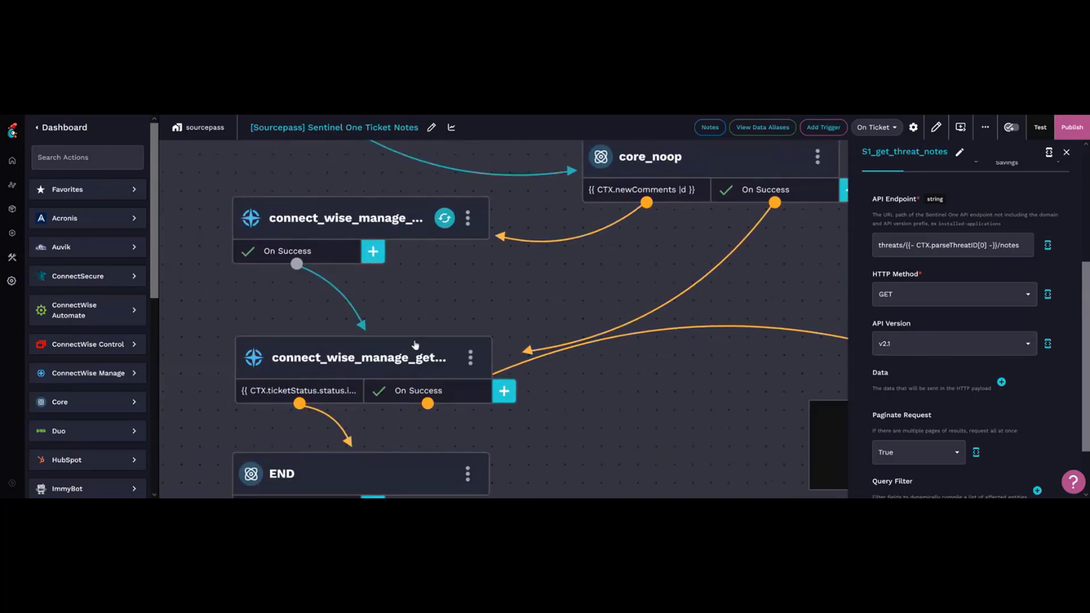
# Review connect_wise_manage_get_service_ticket: Ticket ID {{ CTX.body.ID }}, fields status/id, published as ticketStatus
pyautogui.click(391, 359)
pyautogui.scroll(-3, 420, 353)
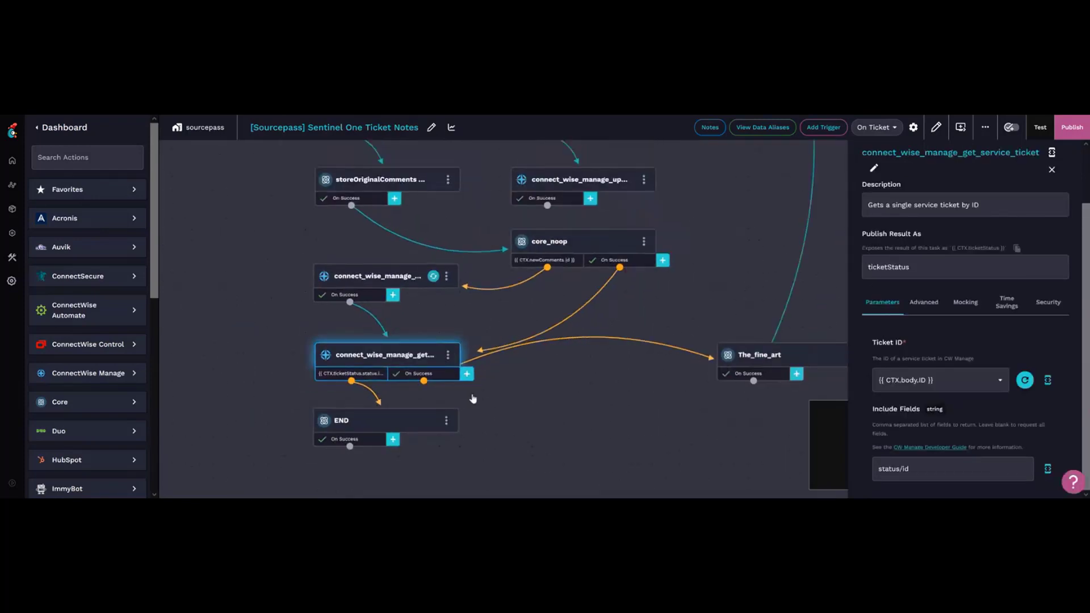
pyautogui.hscroll(5, 517, 398)
pyautogui.scroll(1, 518, 399)
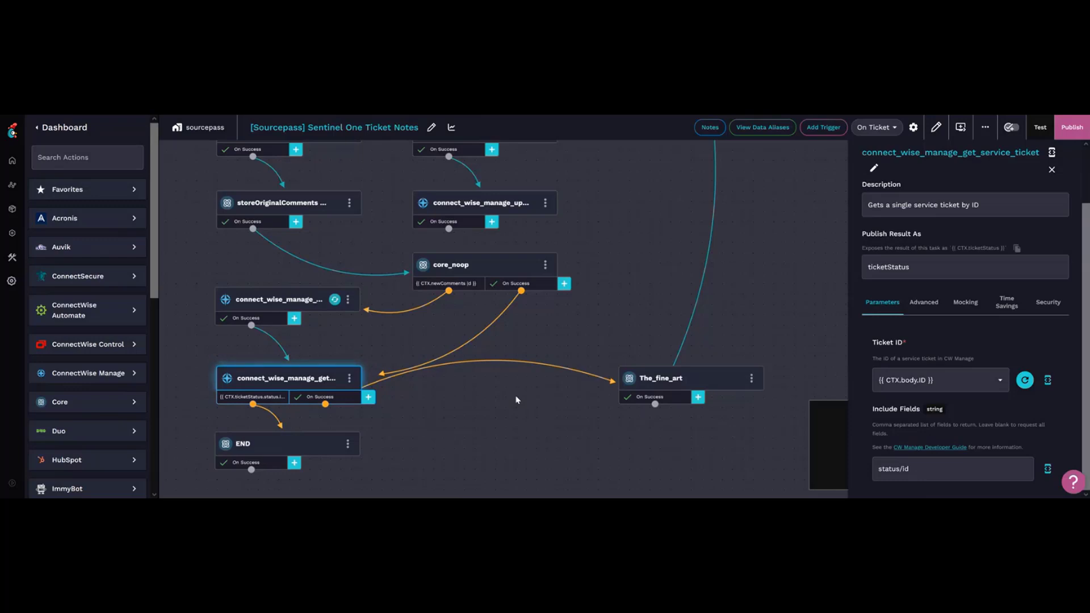
pyautogui.scroll(8, 536, 367)
pyautogui.hscroll(2, 536, 367)
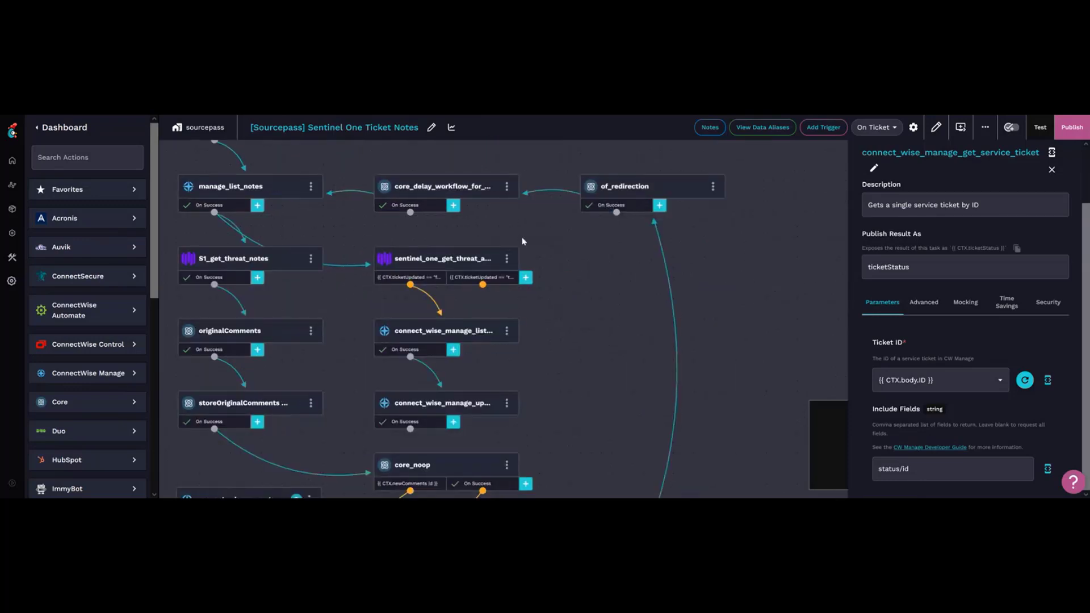
pyautogui.hscroll(-2, 491, 222)
pyautogui.scroll(1, 491, 223)
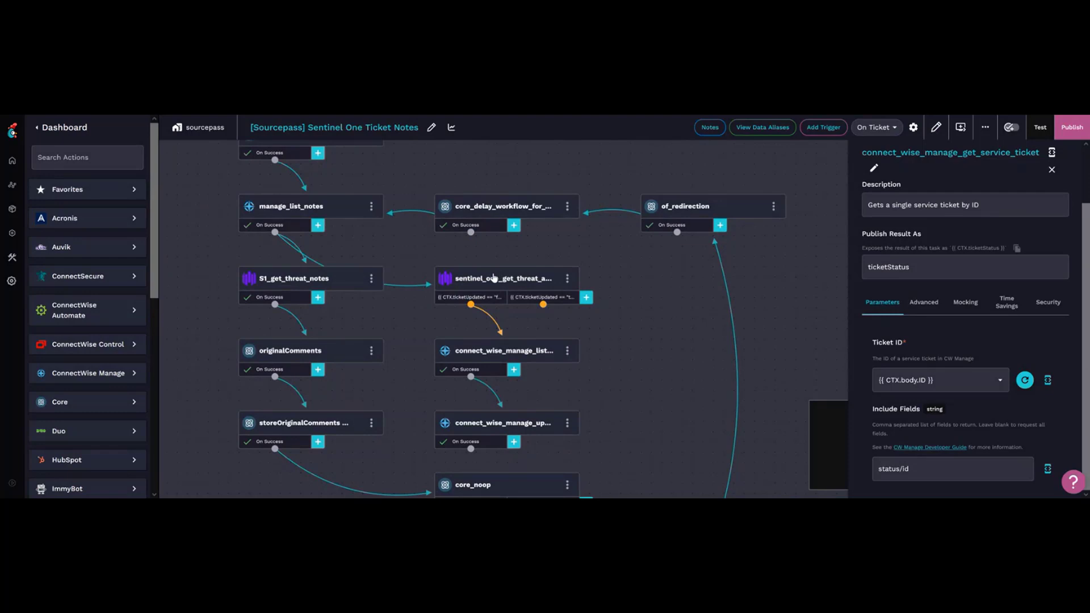
# Check sentinel_one_get_threat_analysis, then connect_wise_manage_list_companies publishing manageCompany, queried by CTX.companyName
pyautogui.click(511, 282)
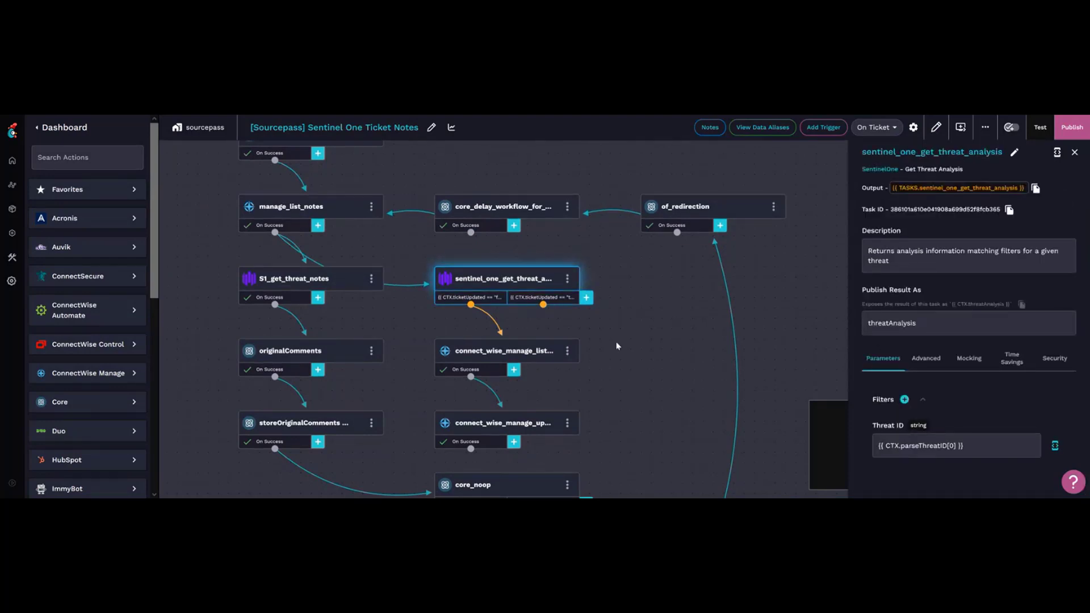
pyautogui.scroll(-2, 535, 302)
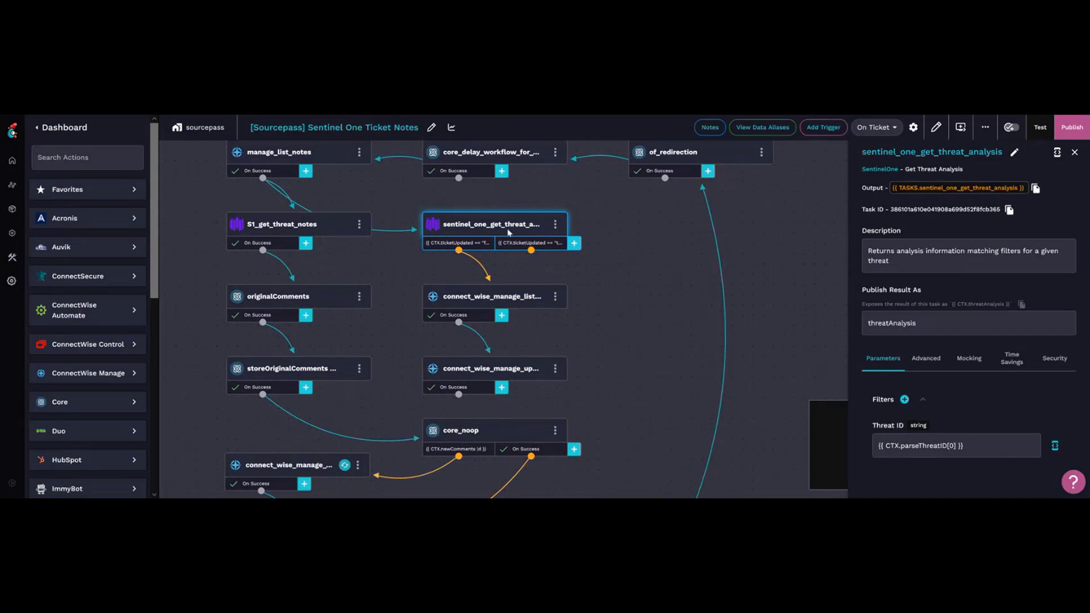
pyautogui.click(522, 292)
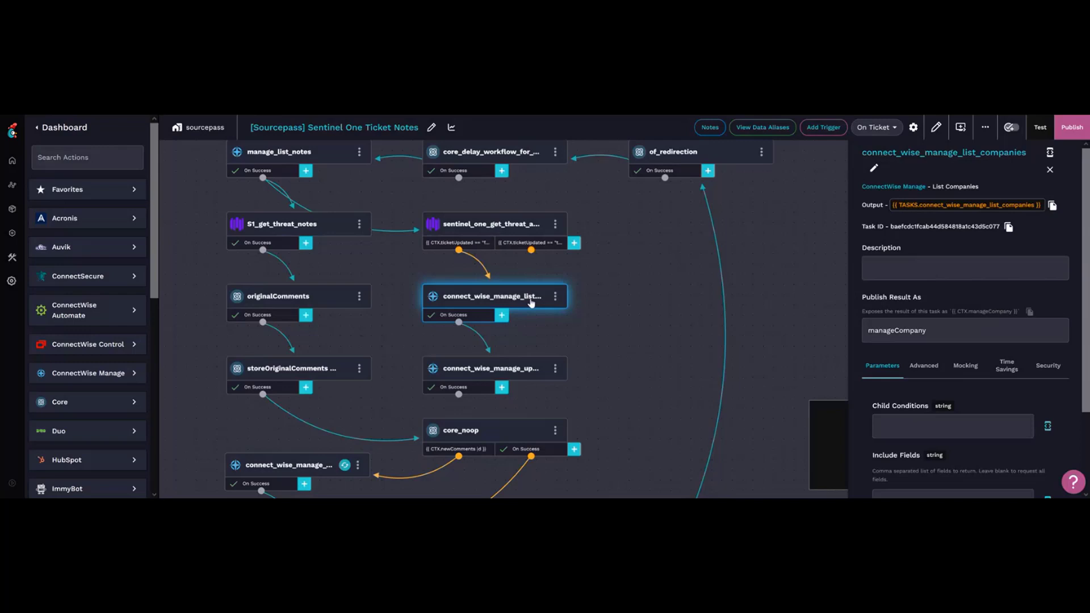
pyautogui.scroll(-2, 880, 311)
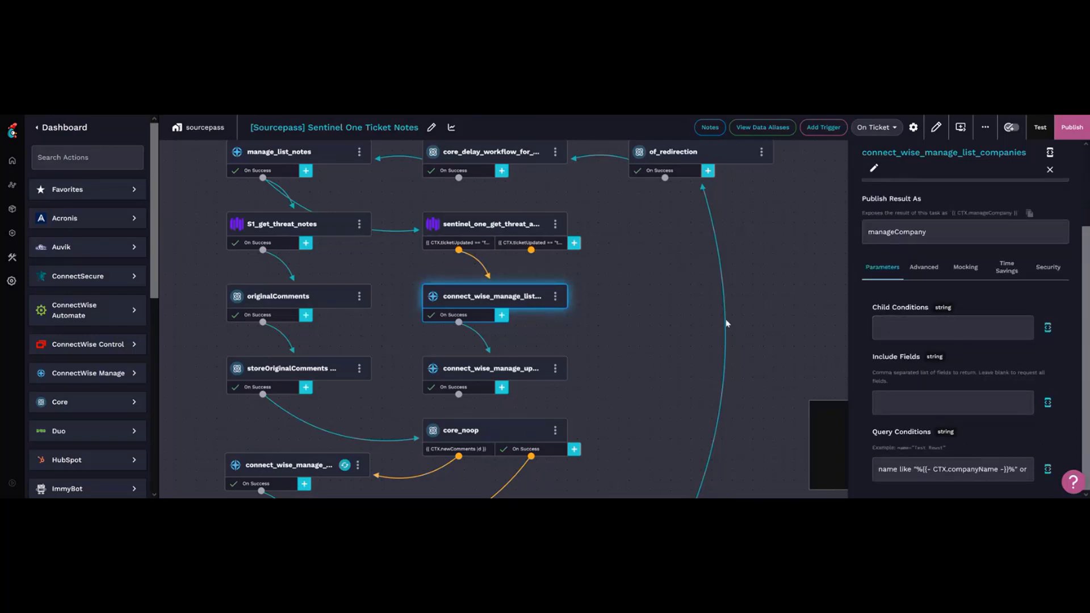
# Read the full company-name query conditions, then open connect_wise_manage_update_service_ticket's settings
pyautogui.click(922, 468)
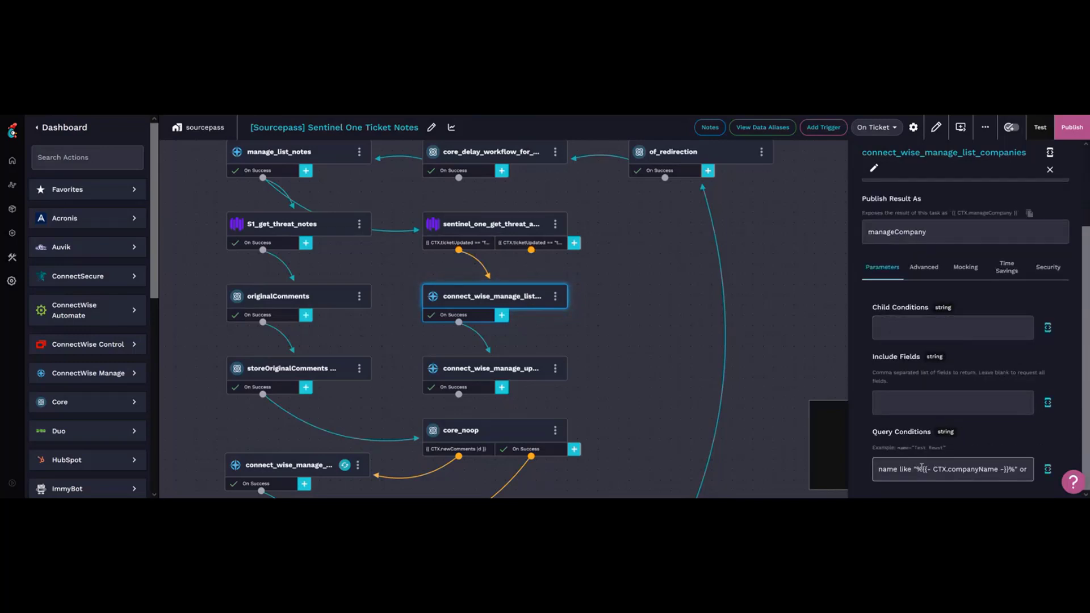
pyautogui.click(1048, 469)
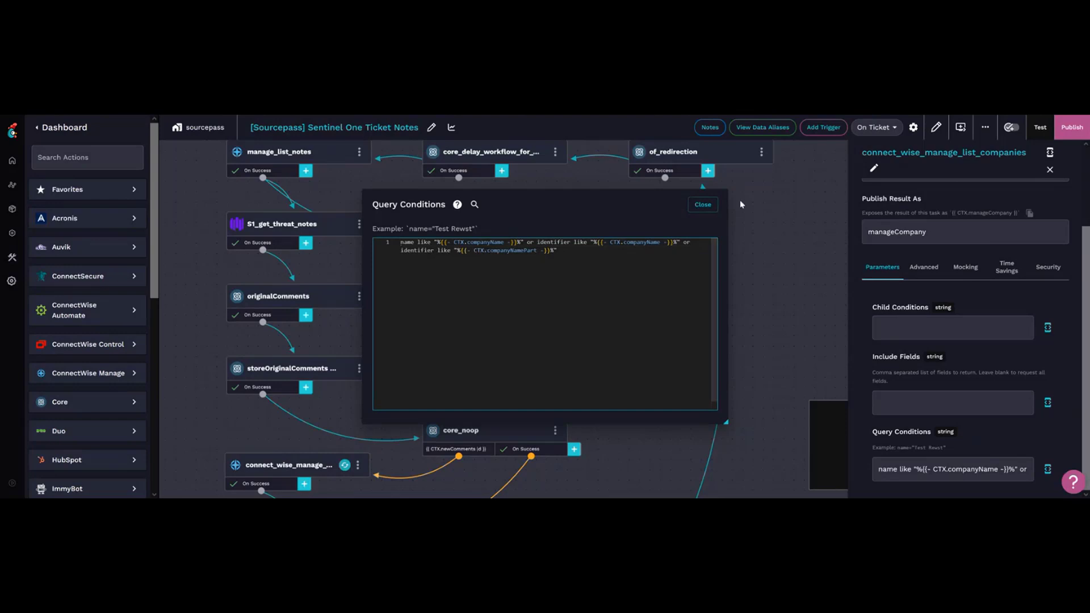
pyautogui.click(703, 205)
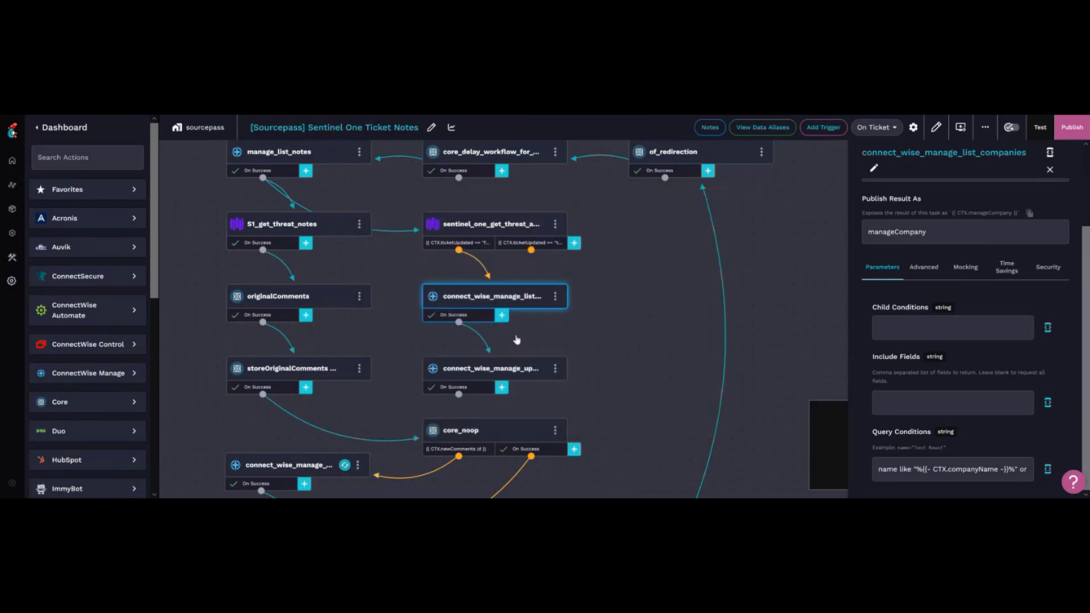
pyautogui.click(509, 369)
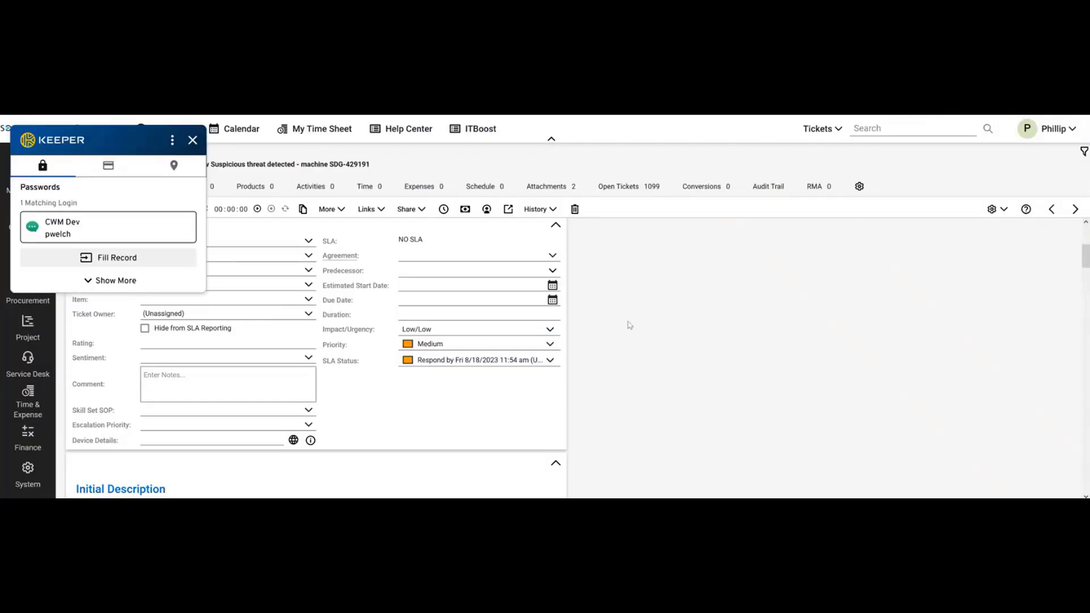
# Dismiss the Keeper popup and confirm the ticket's company is still CHANGE ME !! without changing it
pyautogui.click(193, 141)
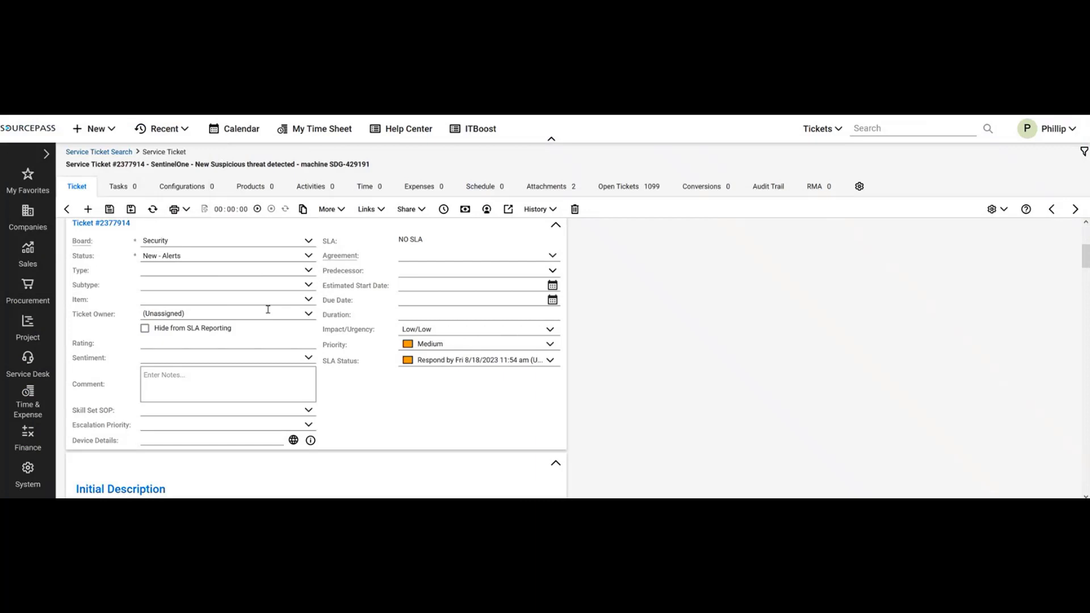
pyautogui.scroll(3, 465, 369)
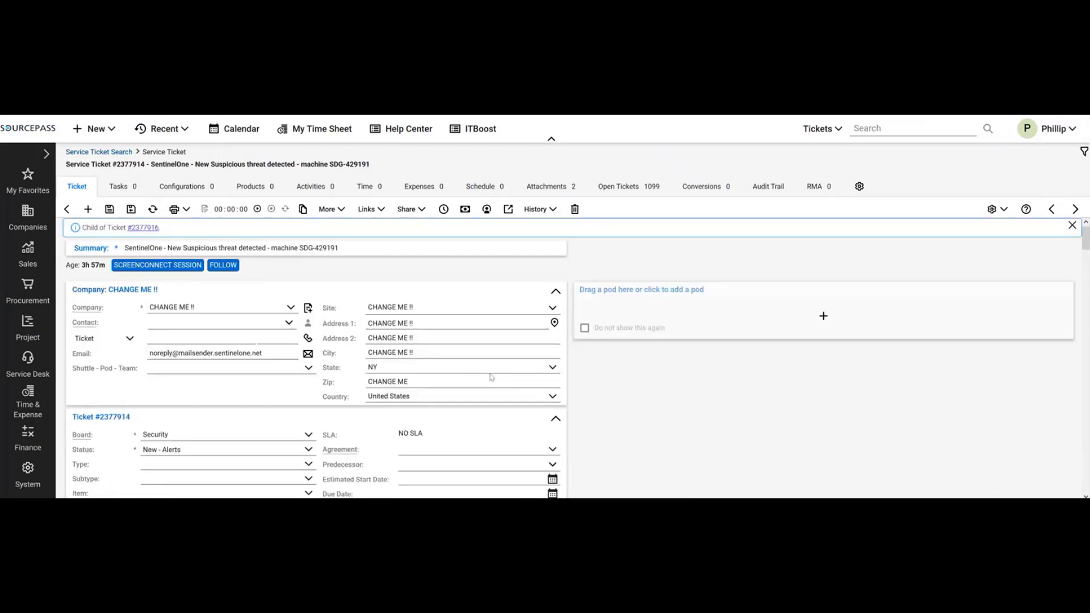
pyautogui.click(290, 308)
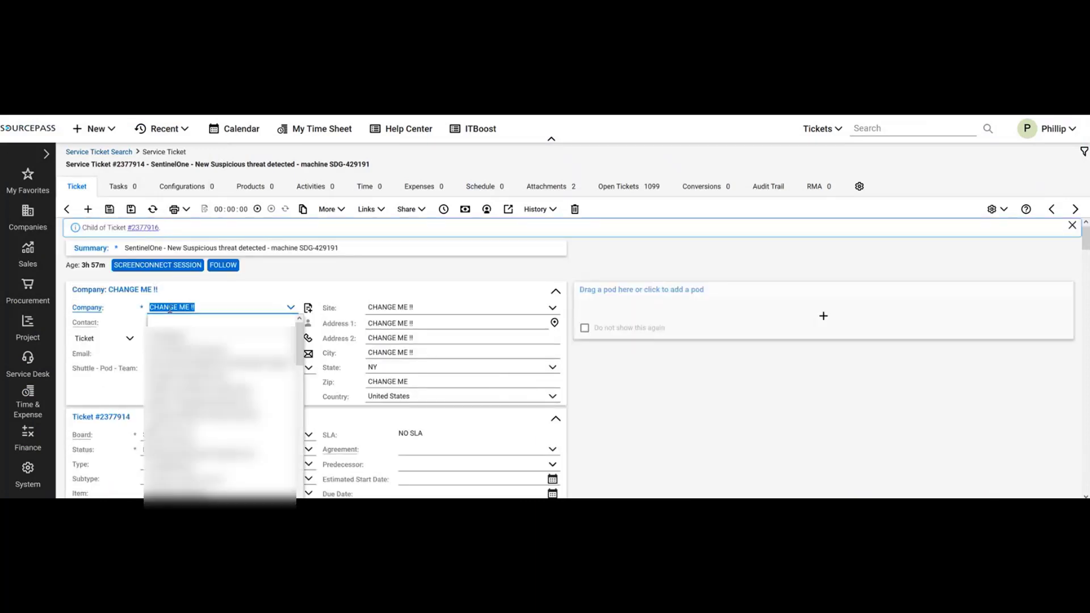
pyautogui.click(290, 307)
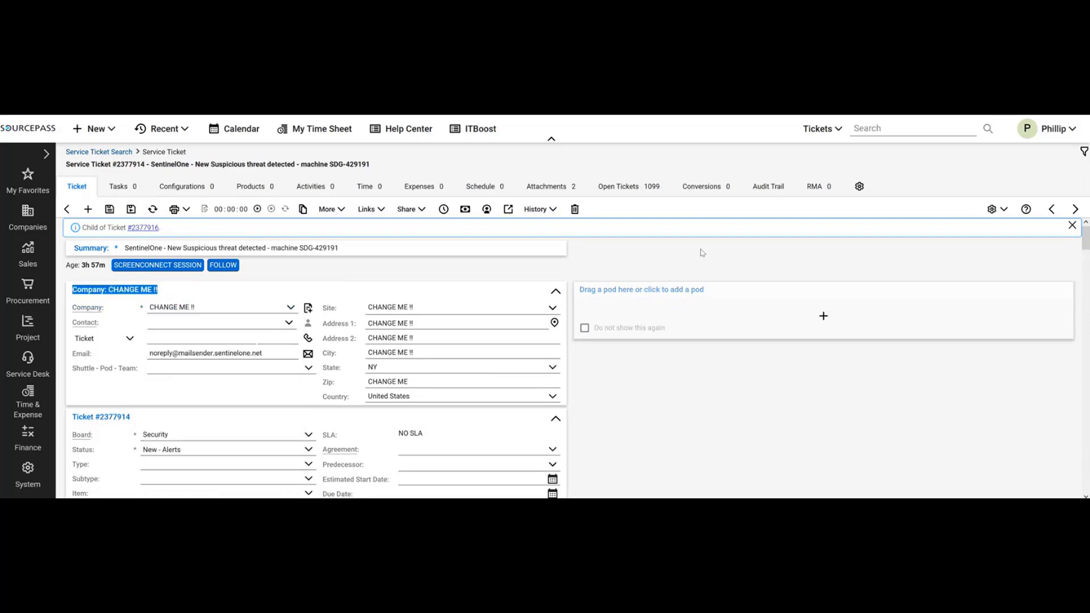
pyautogui.moveTo(199, 99)
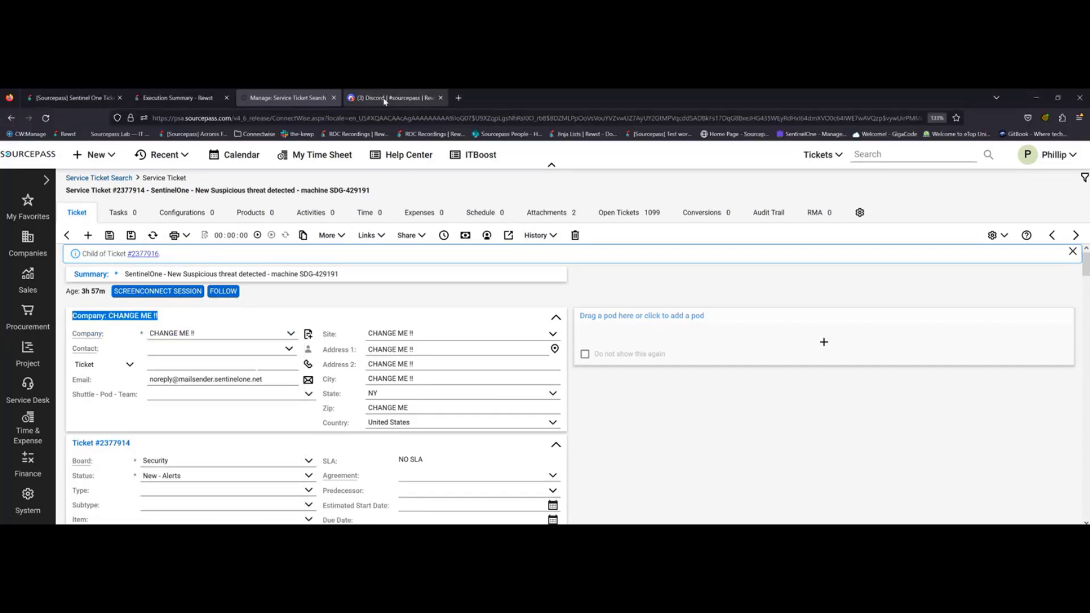